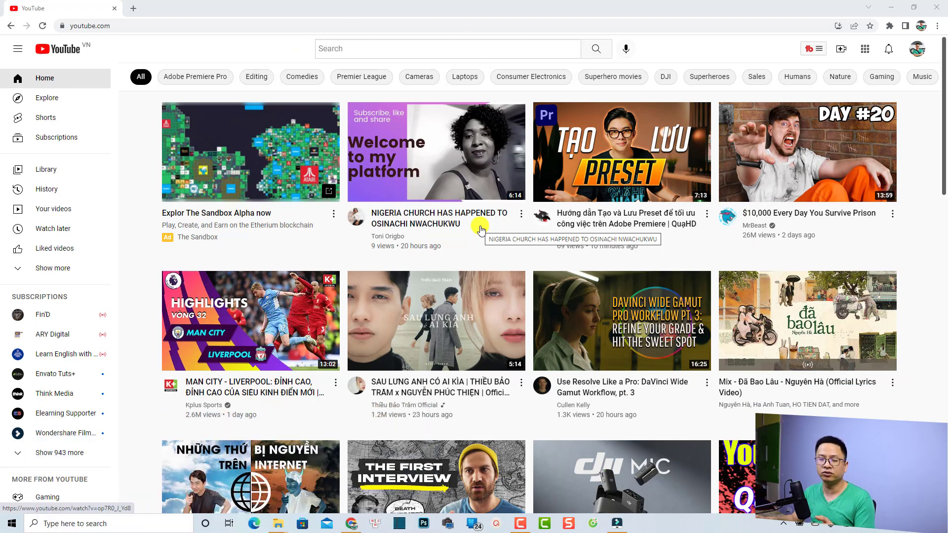
Switch from the account menu to YouTube Studio and show the Content page of uploaded videos
left_click(917, 49)
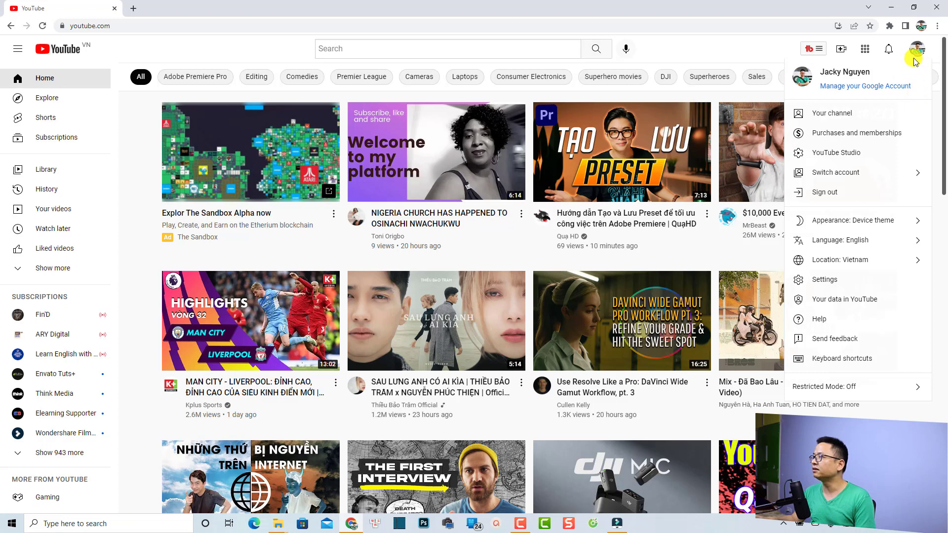
left_click(833, 156)
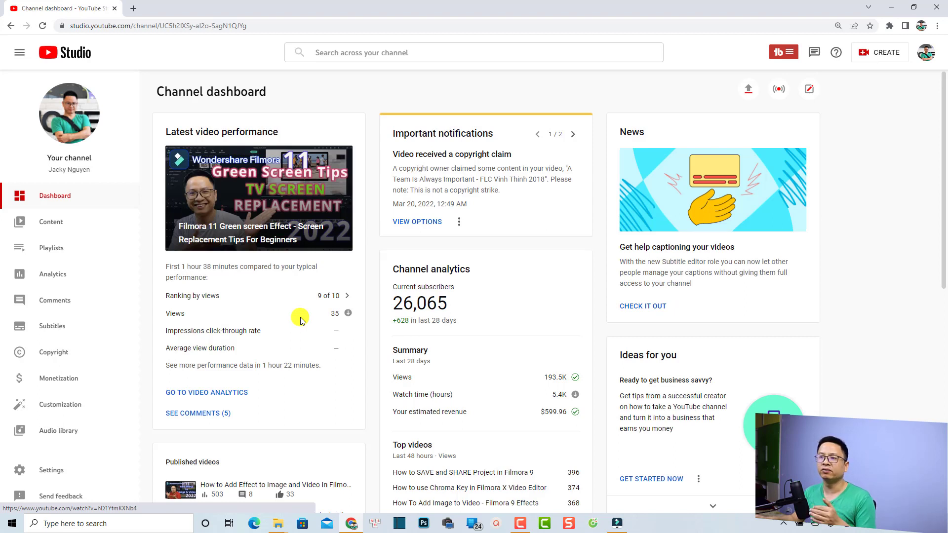
left_click(50, 225)
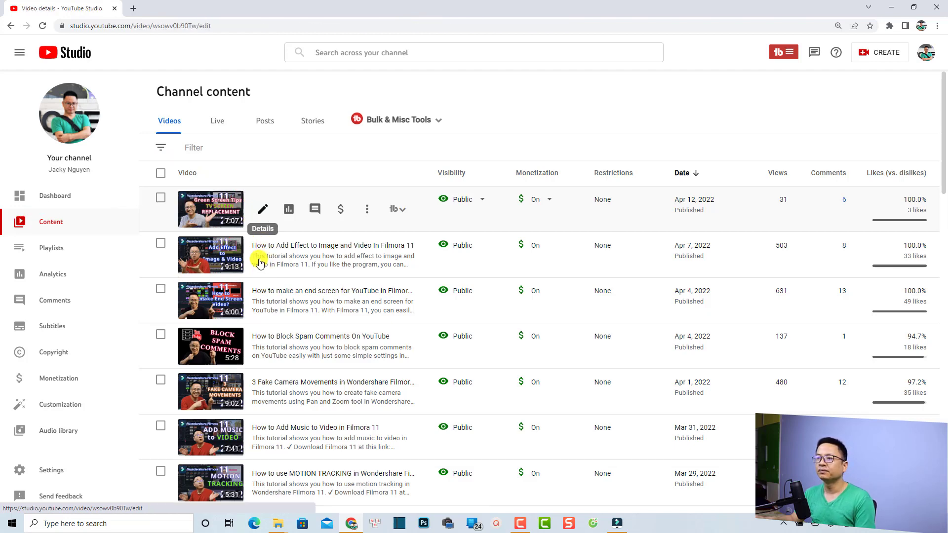
Open the Filmora 11 Green screen Effect video in the Editor and set the playhead to 6:52:09
left_click(263, 211)
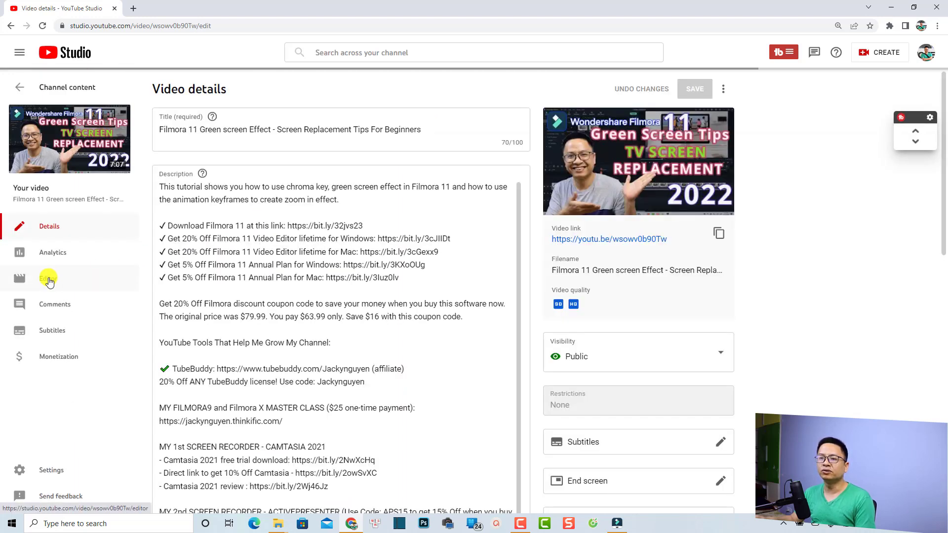
left_click(45, 279)
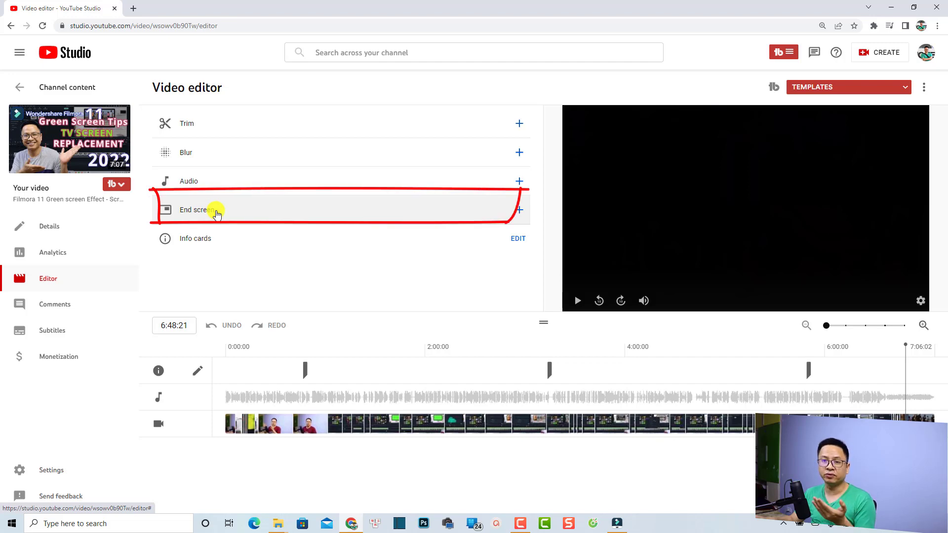
left_click(900, 368)
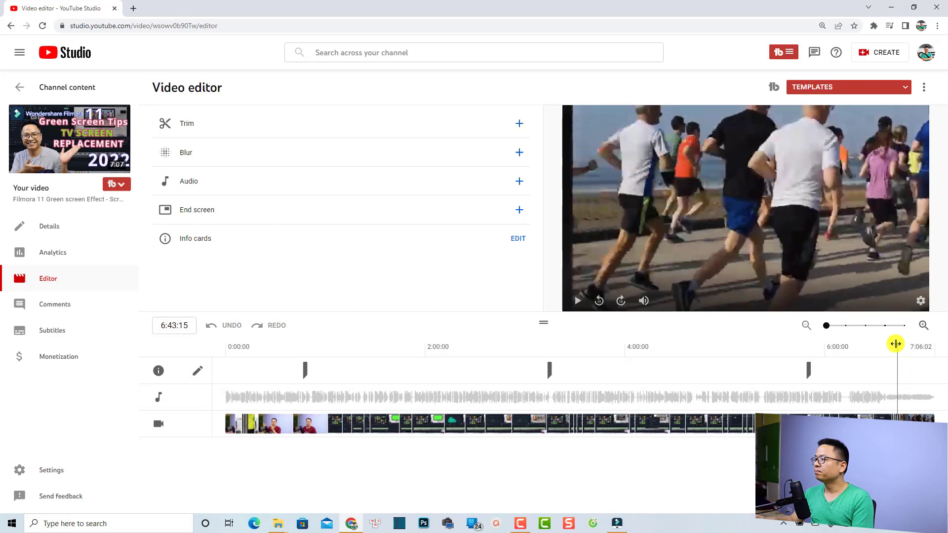
left_click_drag(898, 343, 919, 358)
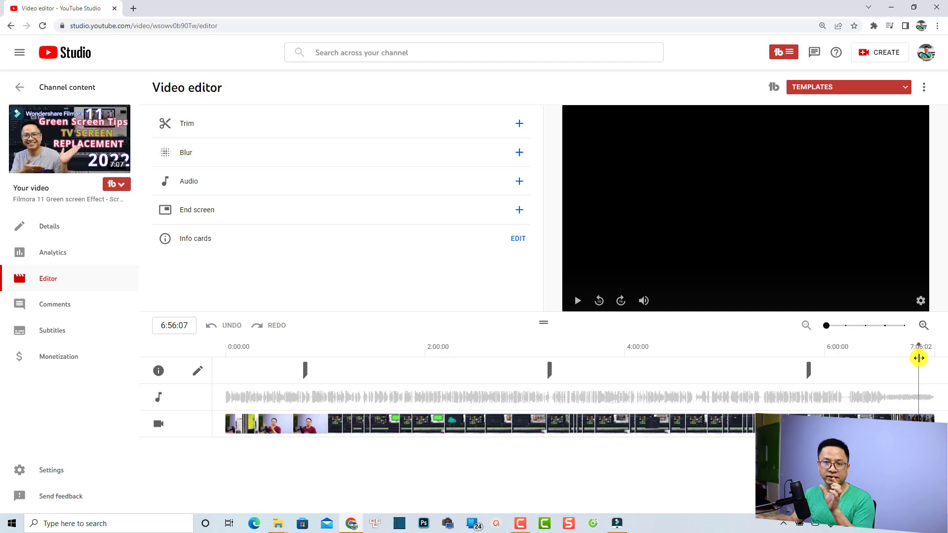
left_click_drag(918, 358, 912, 358)
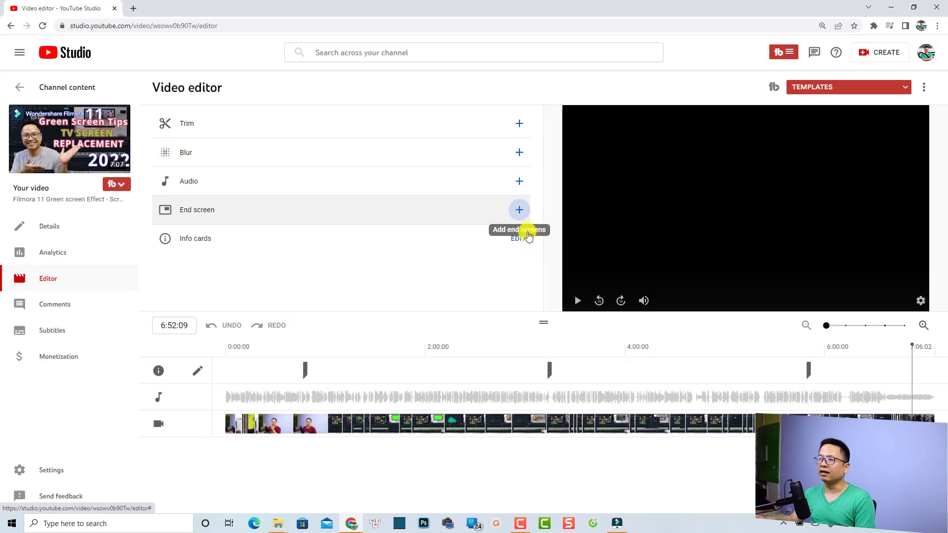
Add a Best for viewer video element to the end screen, repositioned and resized at upper left
left_click(519, 211)
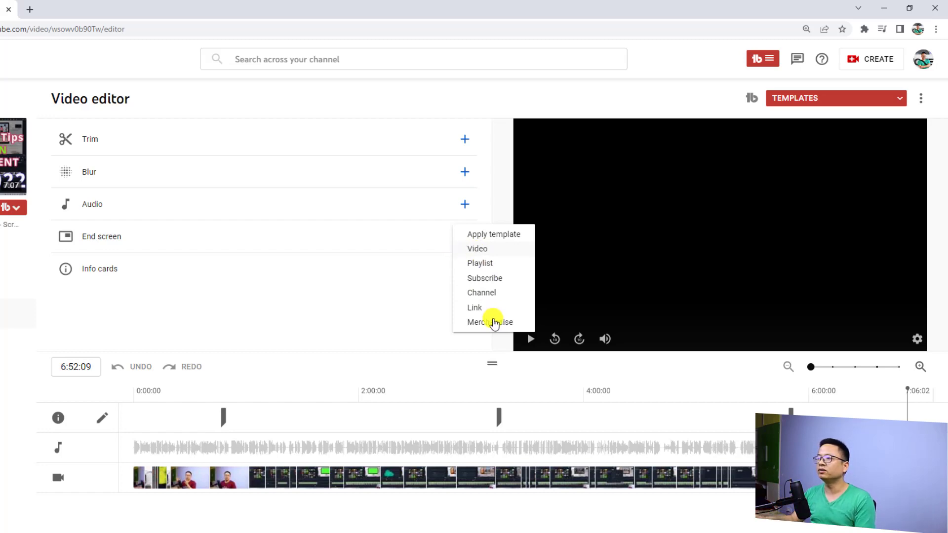
left_click(477, 249)
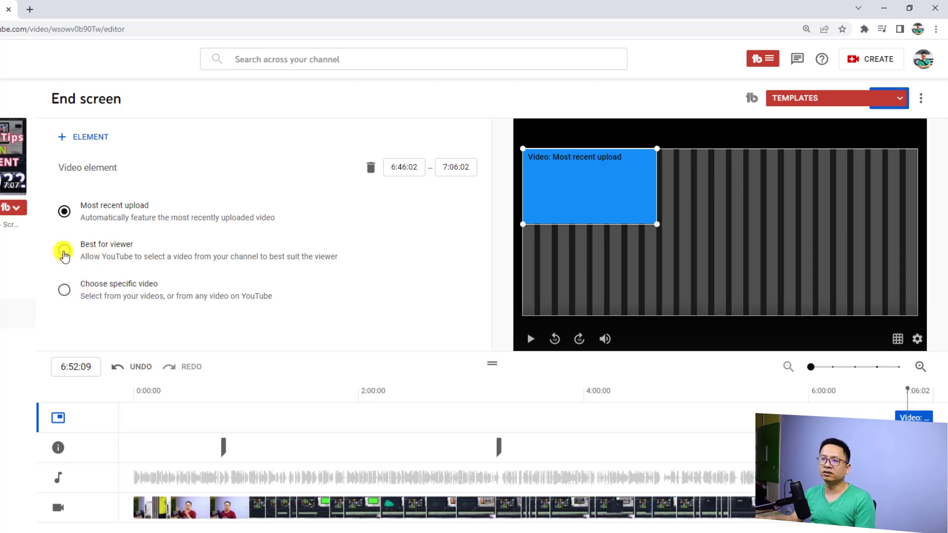
left_click(65, 253)
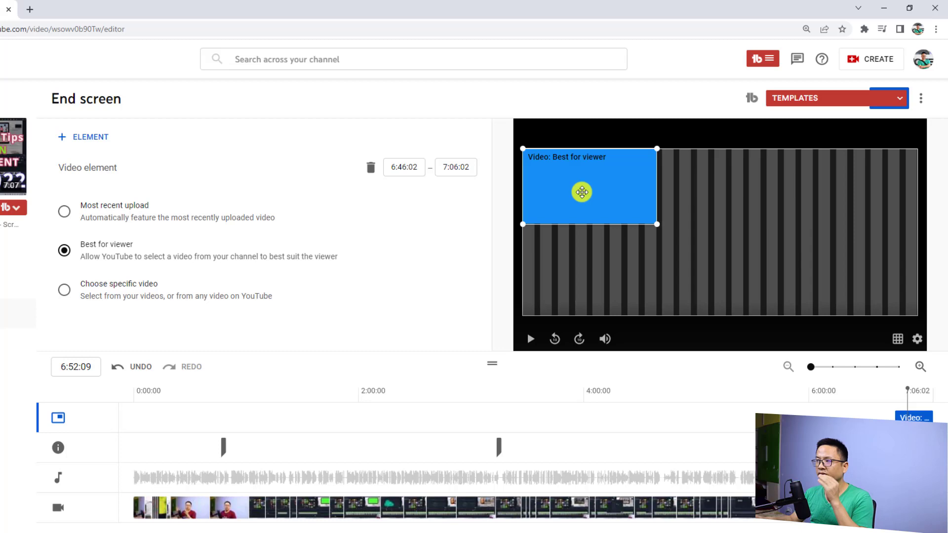
mouse_move(578, 193)
left_mouse_down()
mouse_move(599, 208)
mouse_move(583, 200)
left_mouse_up()
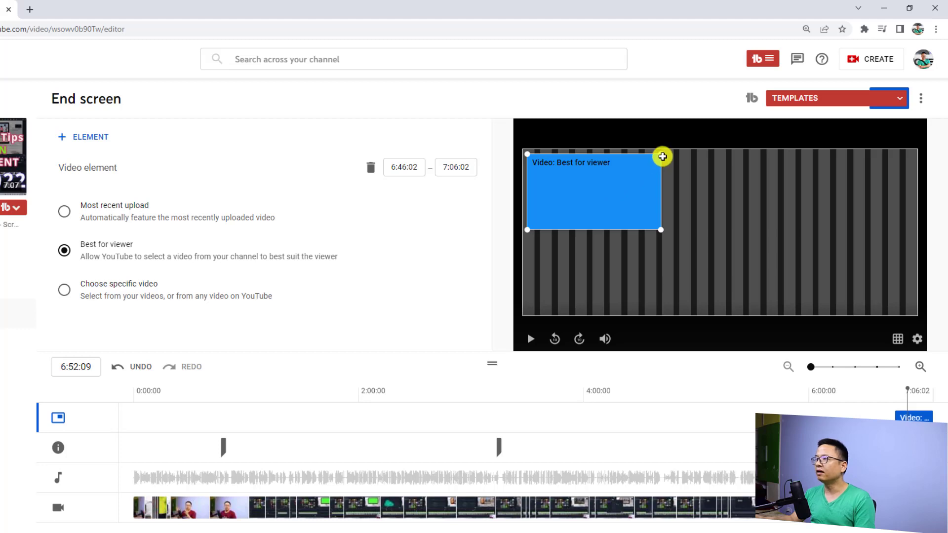
left_click_drag(661, 155, 661, 160)
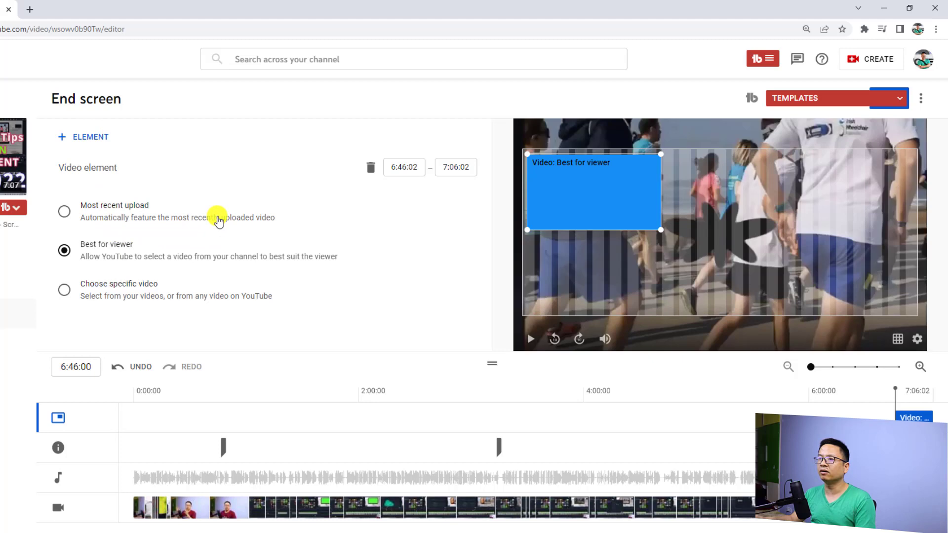
Add a specific video element, 'How to make an end screen for YouTube in Filmora 11', below the first
left_click(91, 138)
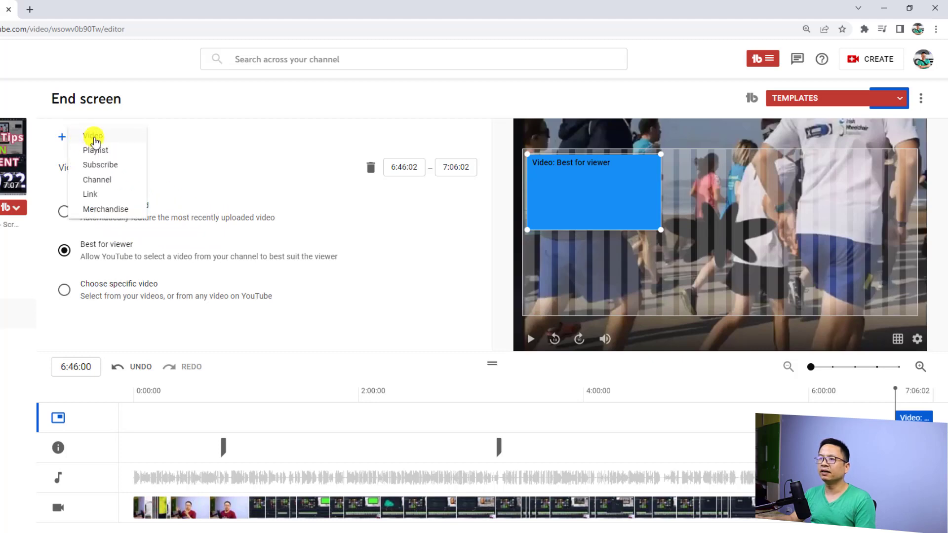
left_click(94, 141)
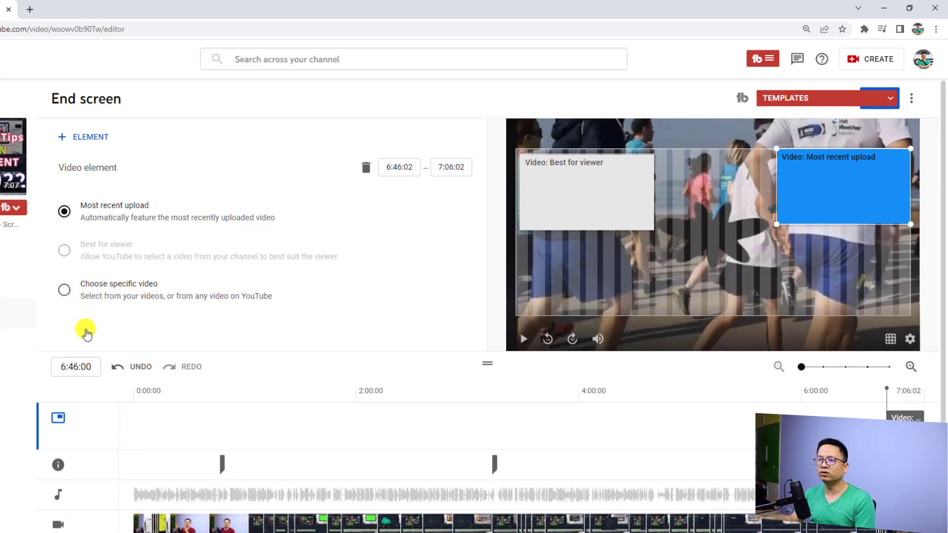
left_click(143, 287)
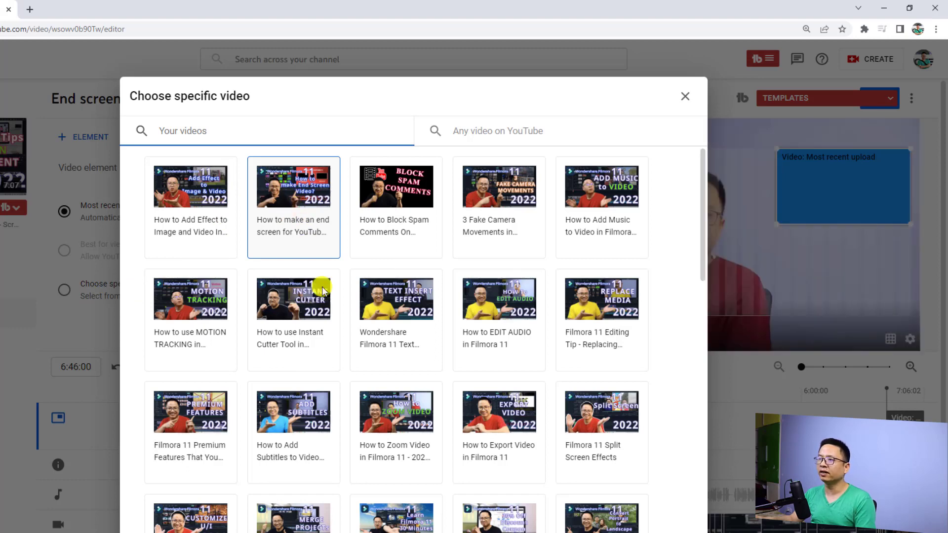
left_click(298, 216)
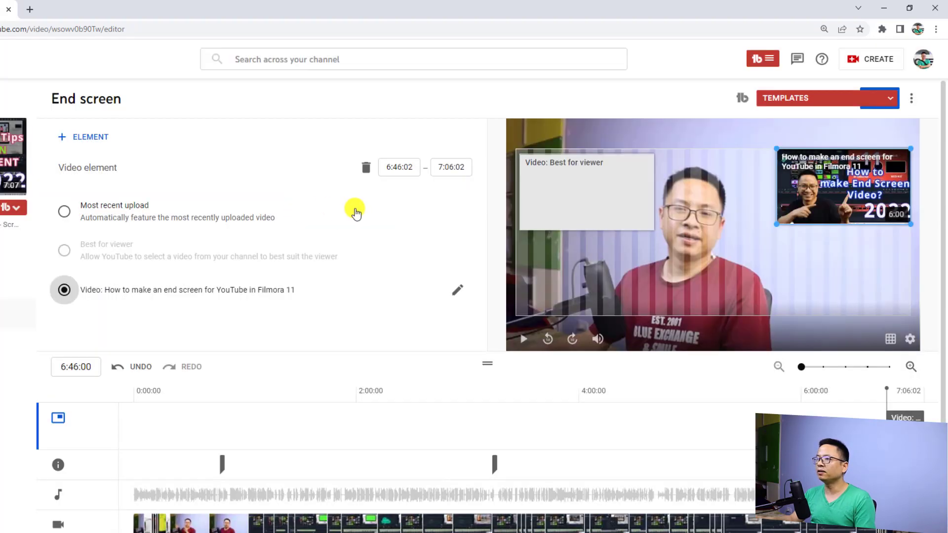
left_click_drag(822, 200, 567, 292)
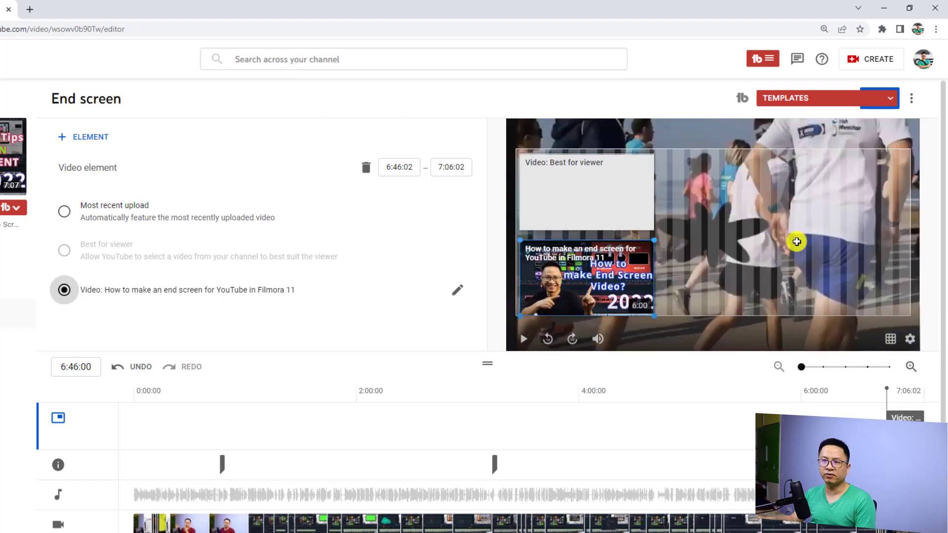
Add a centred subscribe element with hovercard outline off, then exit the end screen editor
left_click(93, 138)
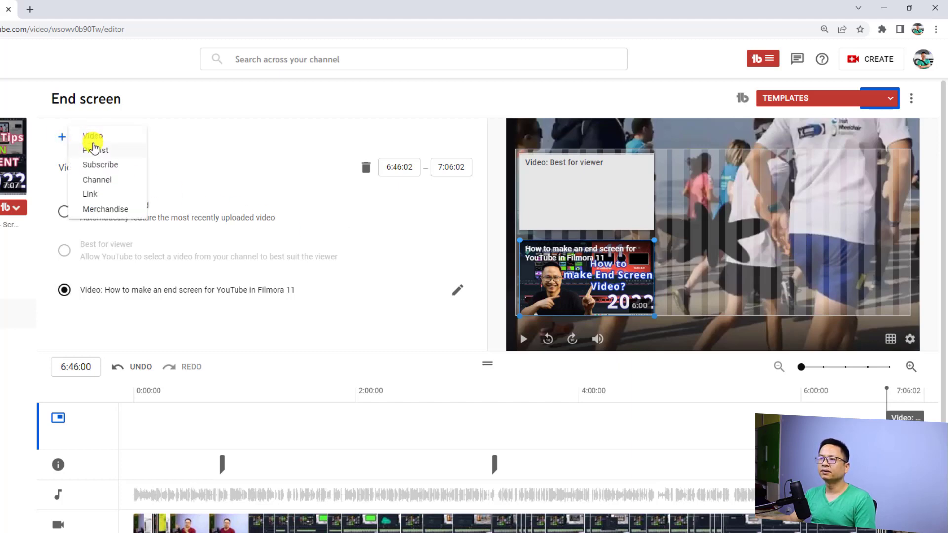
left_click(99, 171)
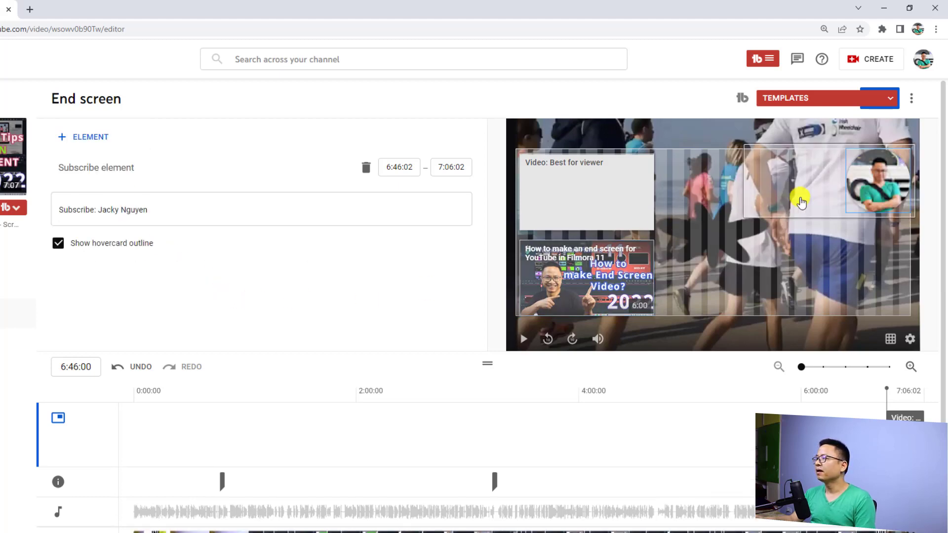
left_click_drag(859, 187, 805, 249)
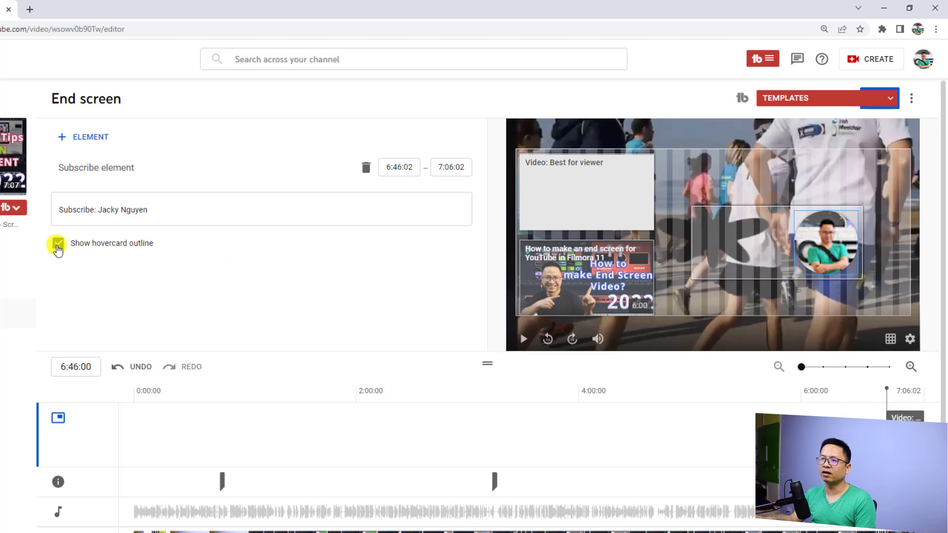
left_click(118, 247)
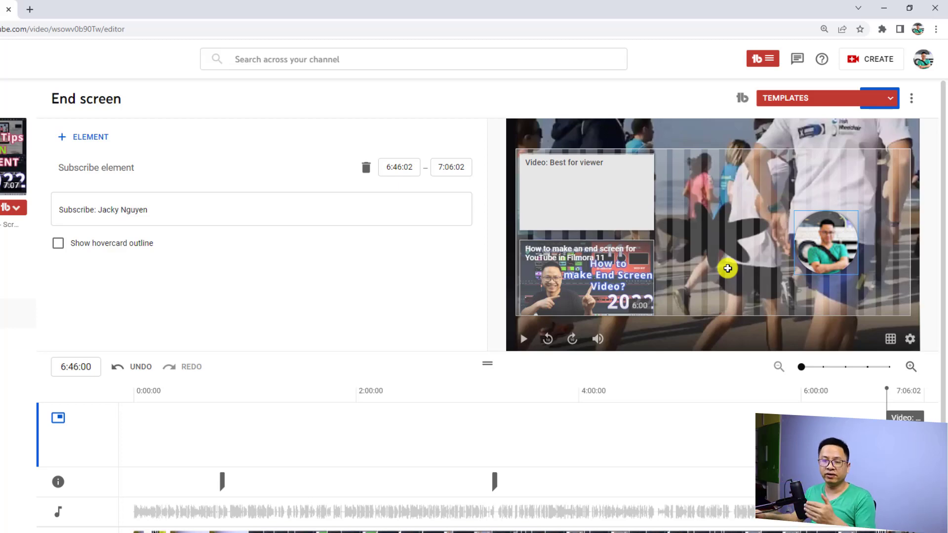
left_click(898, 95)
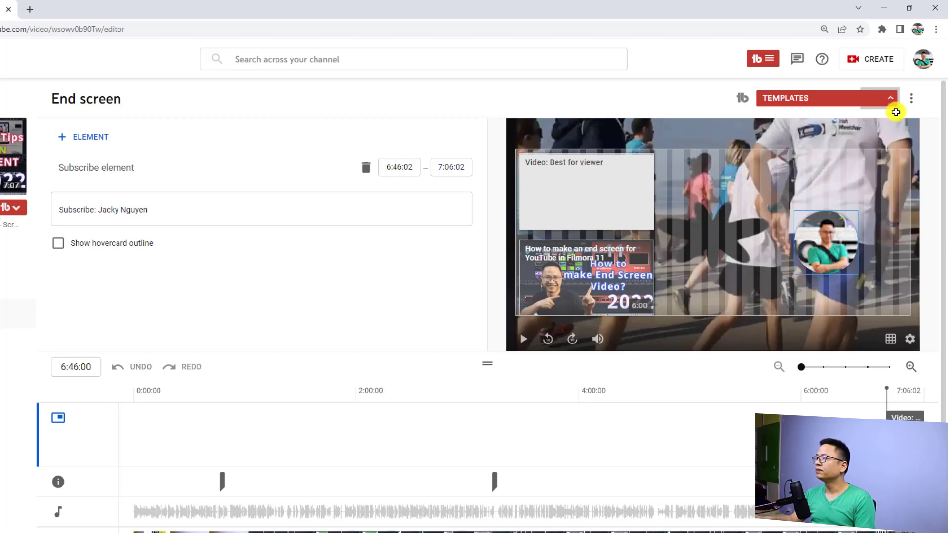
left_click(896, 95)
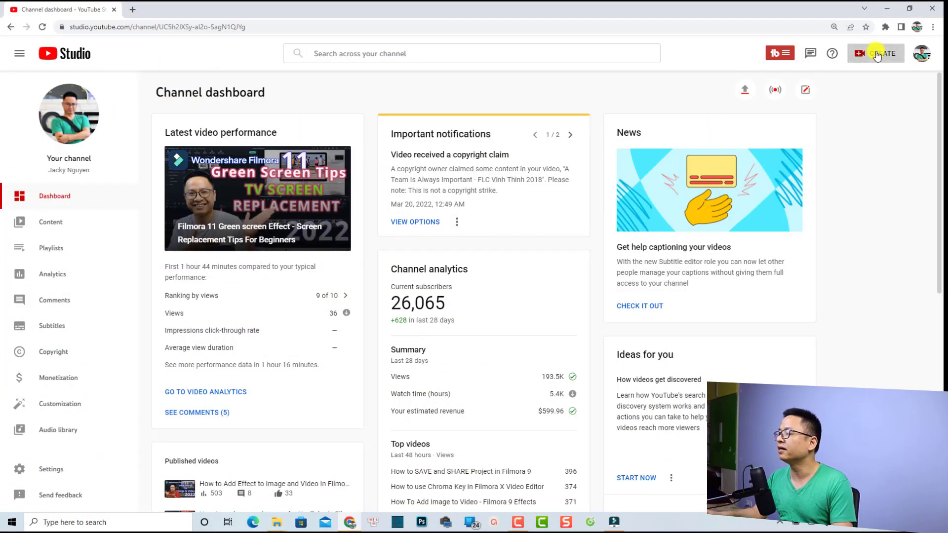
Upload Cong Vien Di San-2.mp4 from the Filmora X Export folder as a new video
left_click(876, 55)
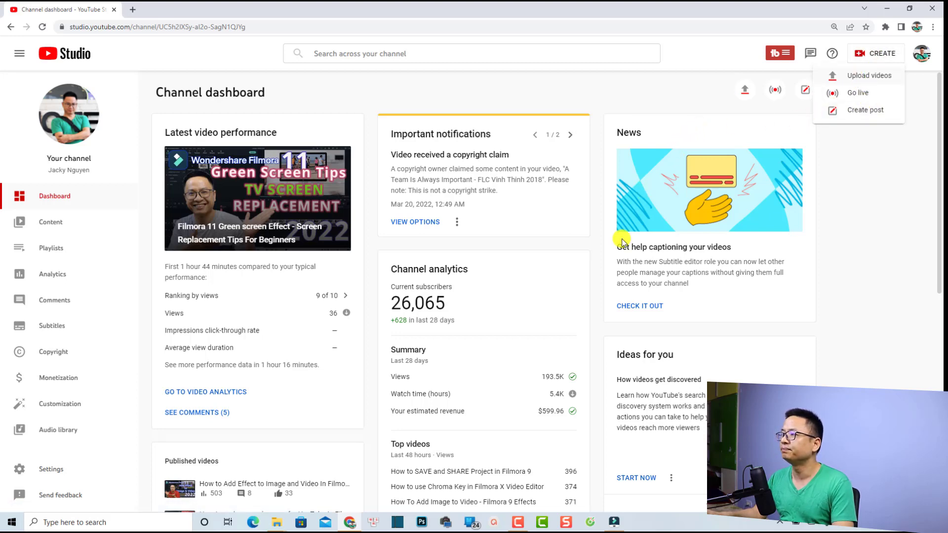
left_click(865, 77)
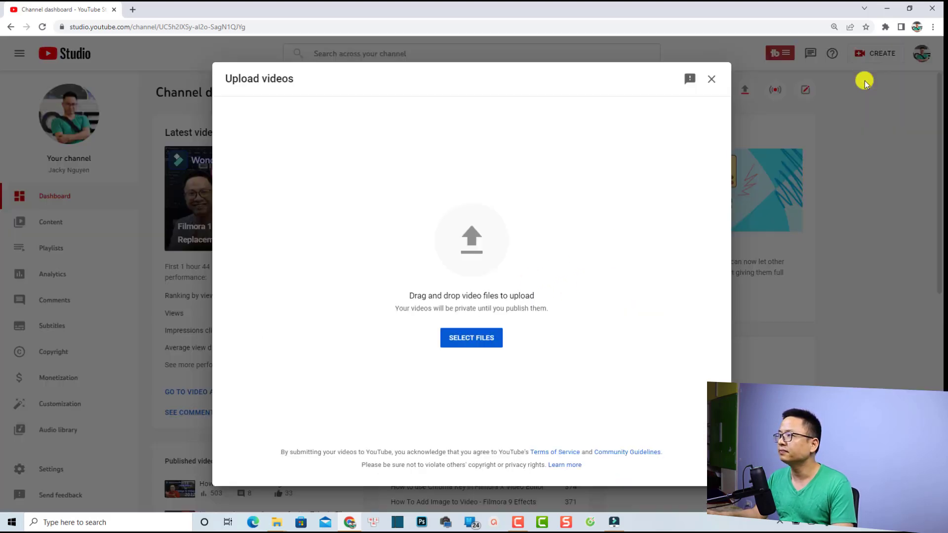
left_click(463, 340)
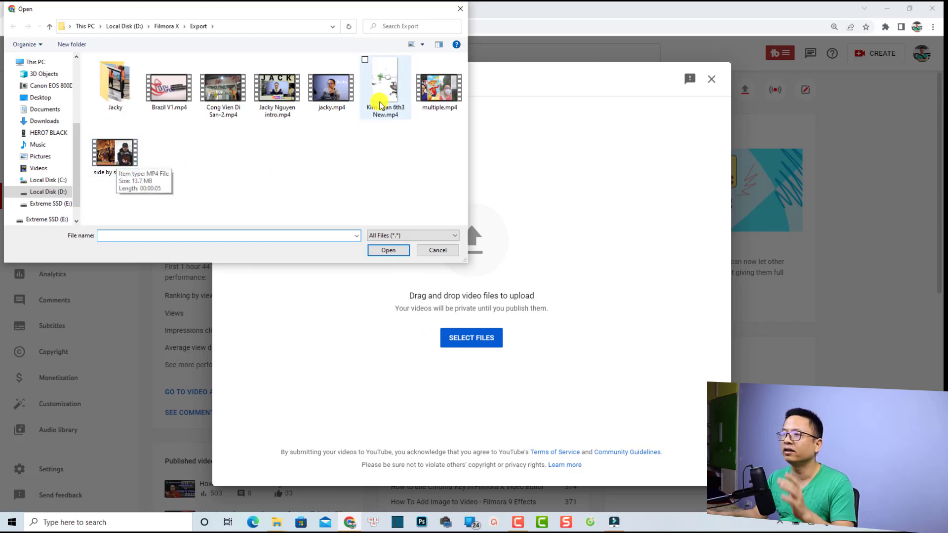
left_click(220, 99)
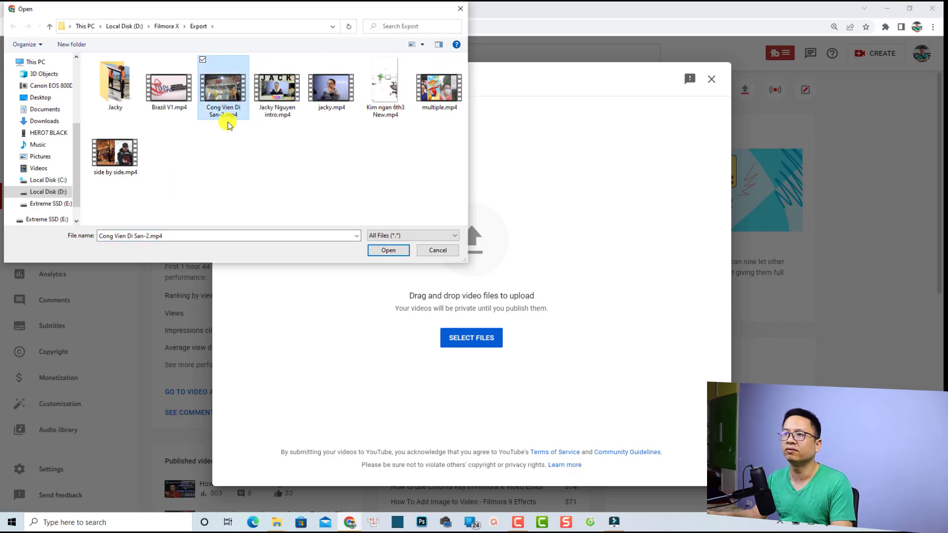
left_click(388, 250)
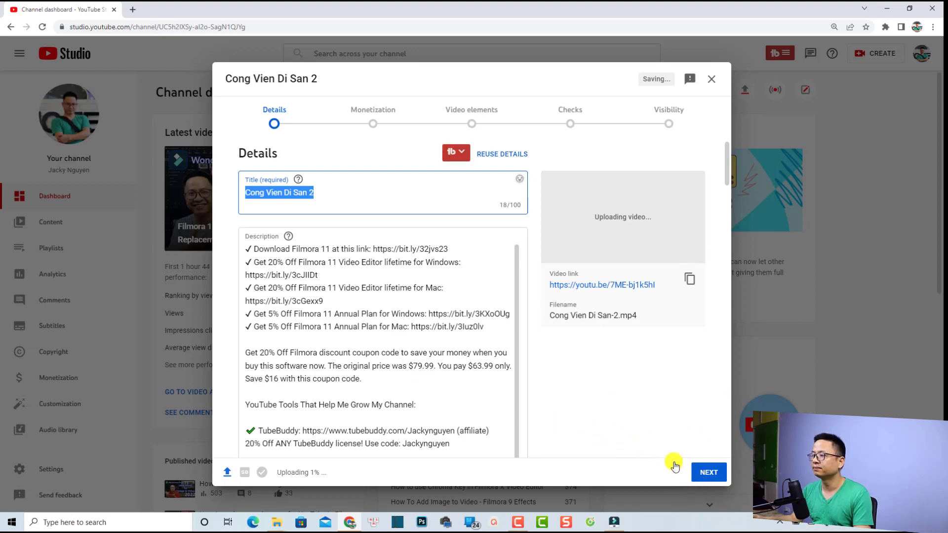
Advance to the Monetization step and set monetization to Off for the upload
left_click(708, 473)
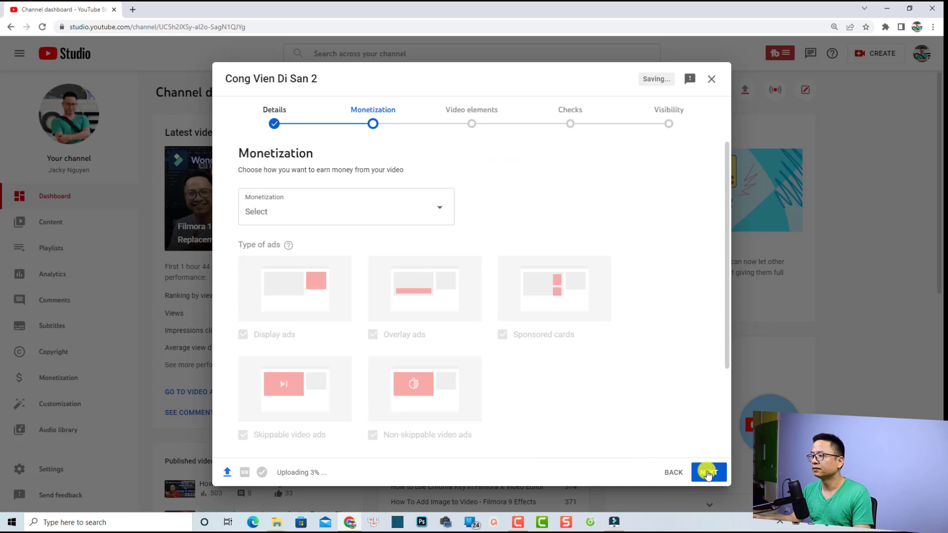
left_click(699, 474)
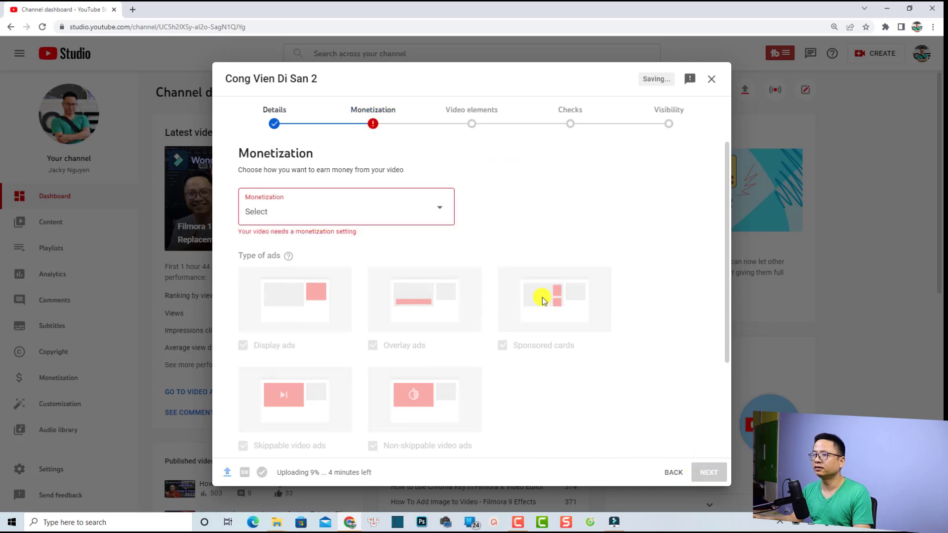
left_click(438, 216)
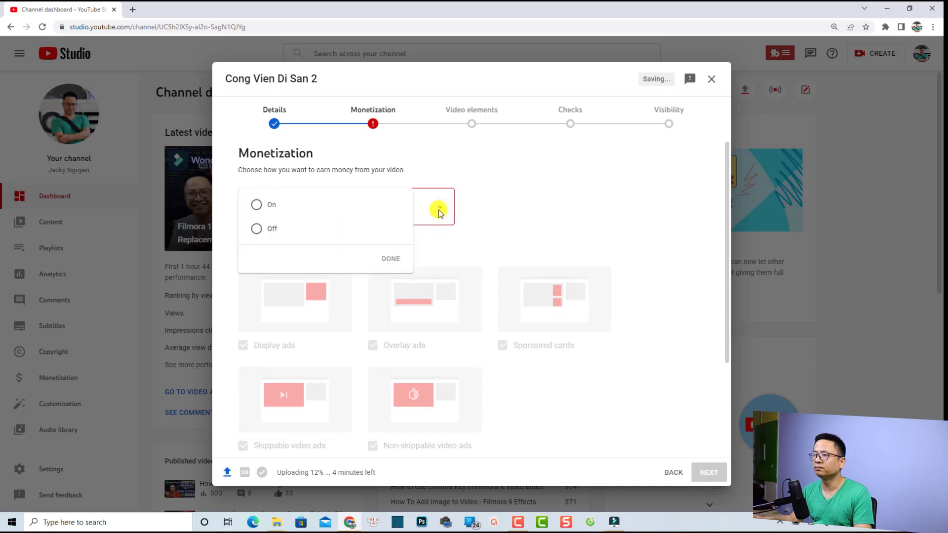
left_click(258, 229)
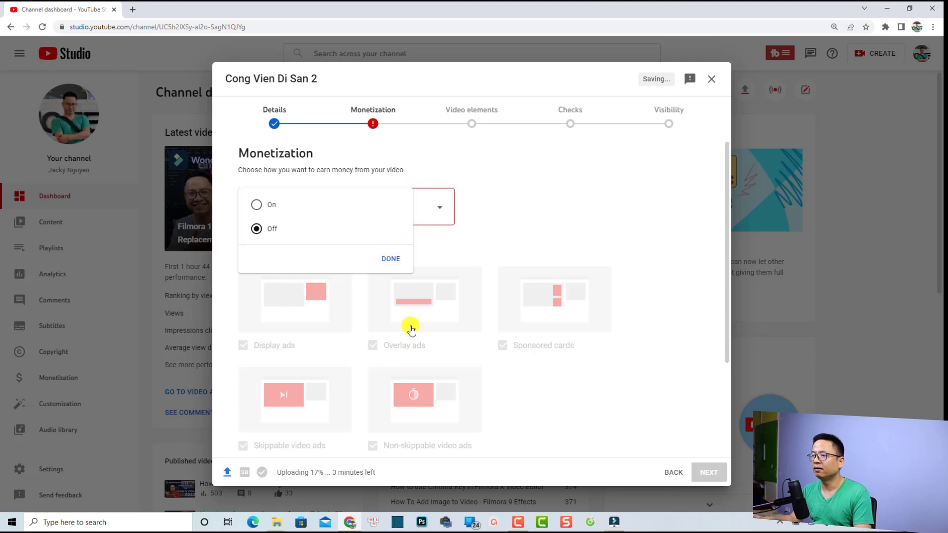
left_click(391, 259)
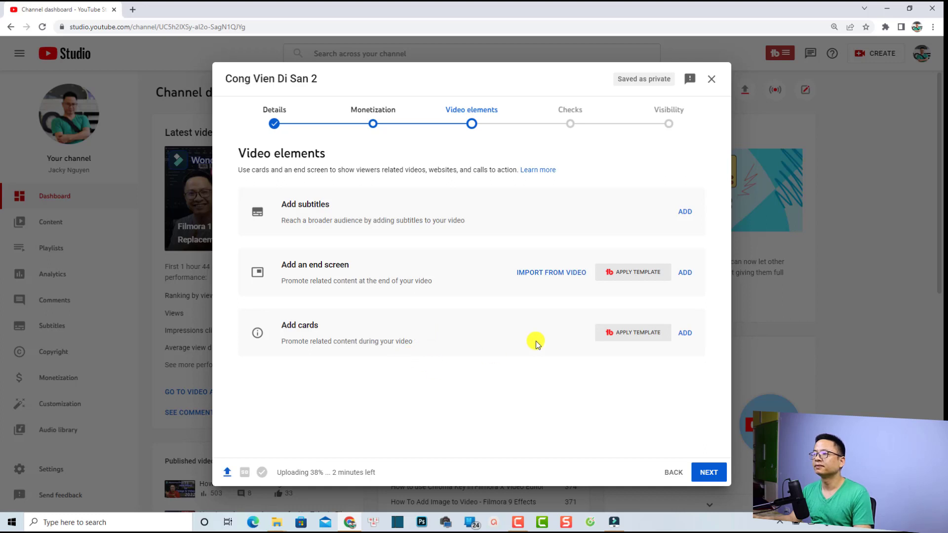
Start an end screen for the upload and browse the available layout templates
left_click(687, 274)
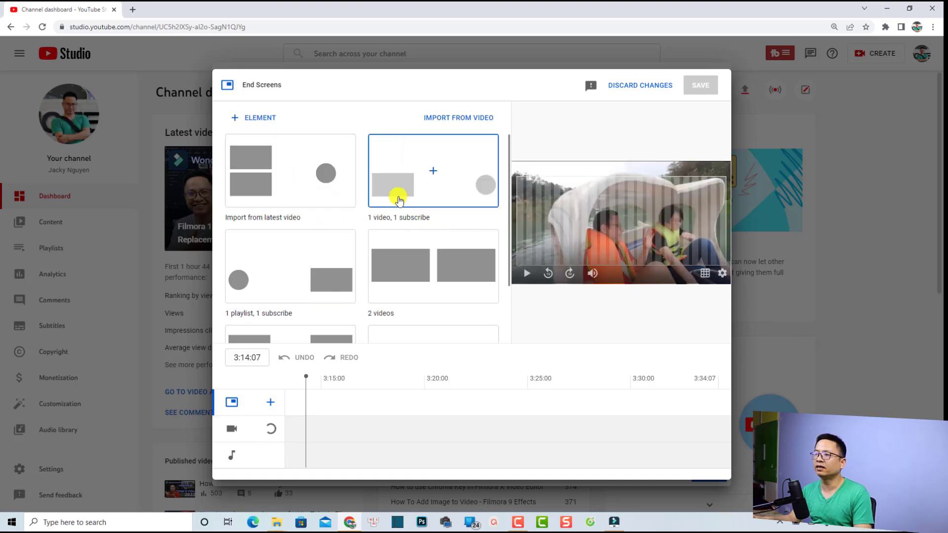
scroll(437, 232, "down", 2)
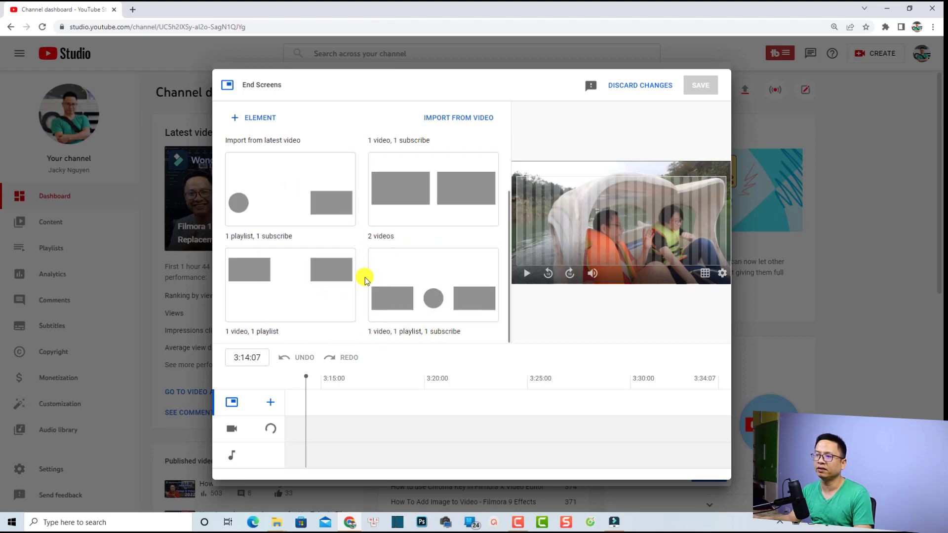
scroll(364, 275, "up", 2)
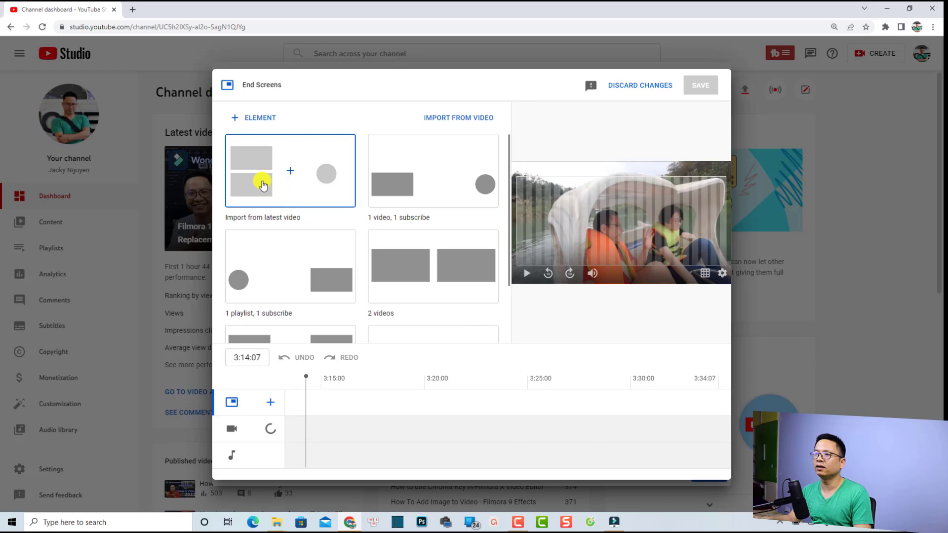
Import the latest video's end screen layout, with the first video set to Most recent upload
left_click(261, 185)
left_click(262, 184)
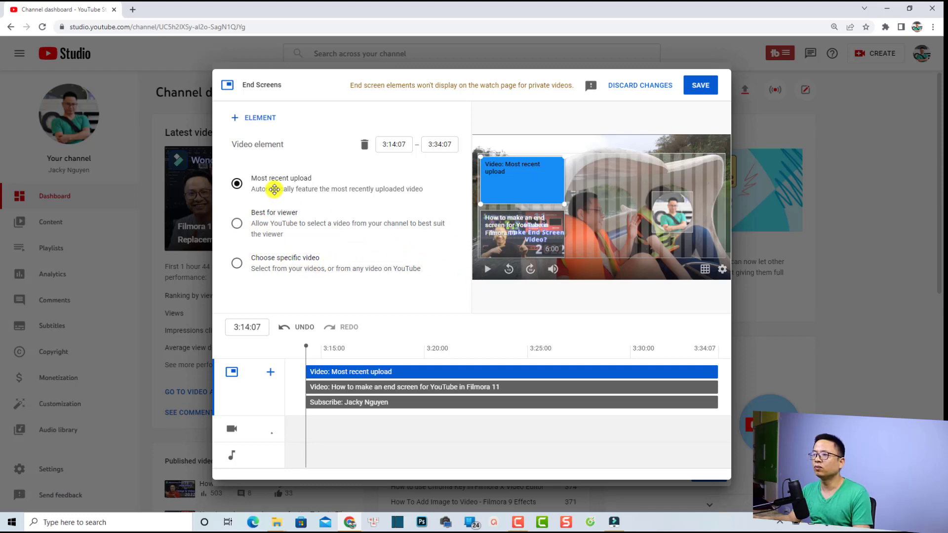
left_click(503, 238)
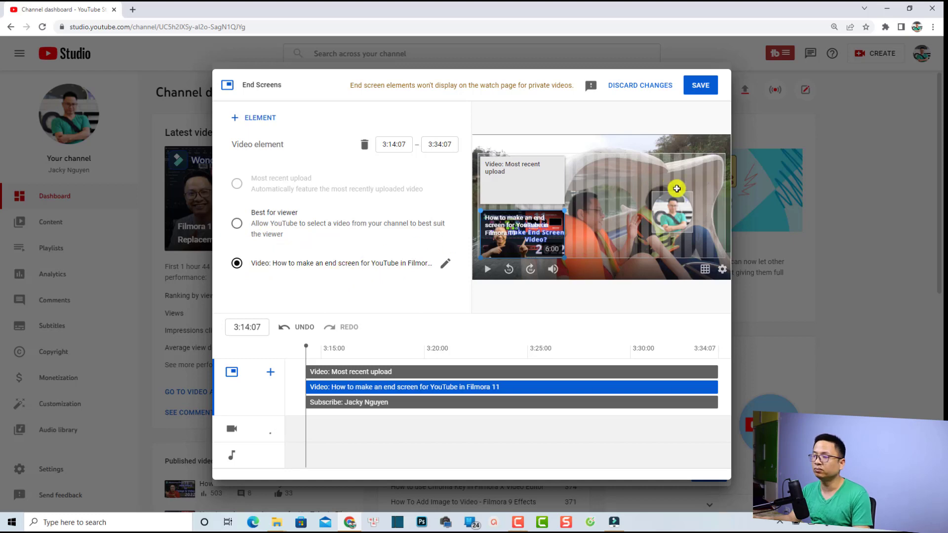
left_click(673, 214)
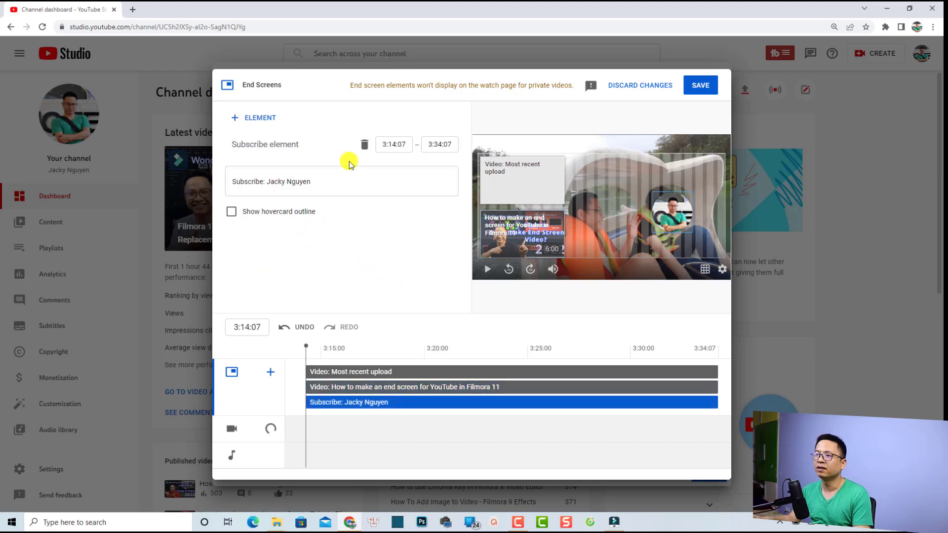